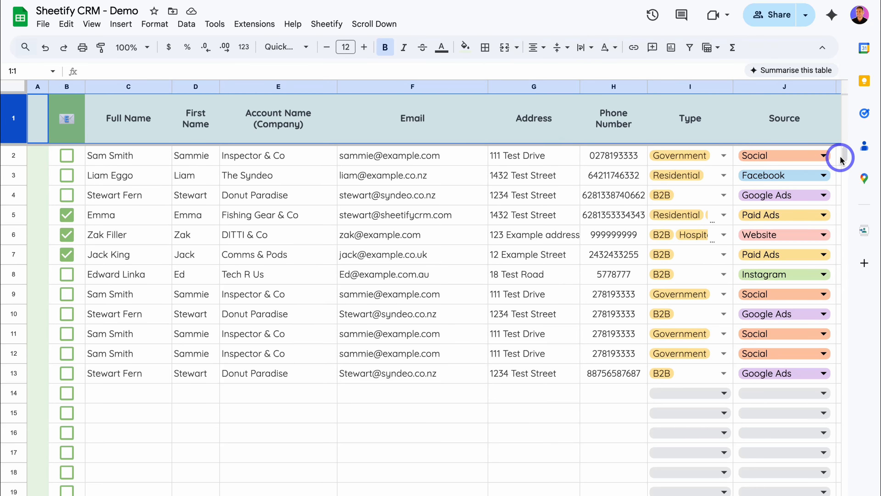
Step: Create a filter view covering rows 1 to 1013 of the contact sheet
drag(844, 158, 843, 493)
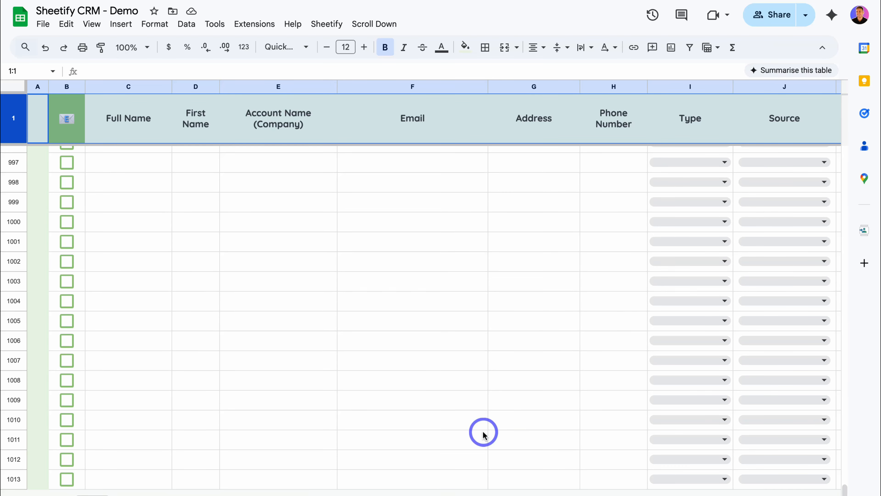
shift+click(14, 479)
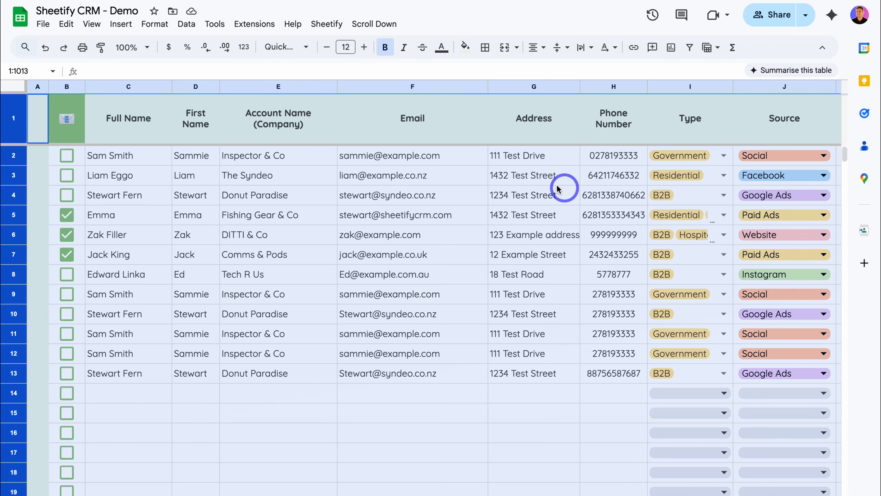
click(186, 28)
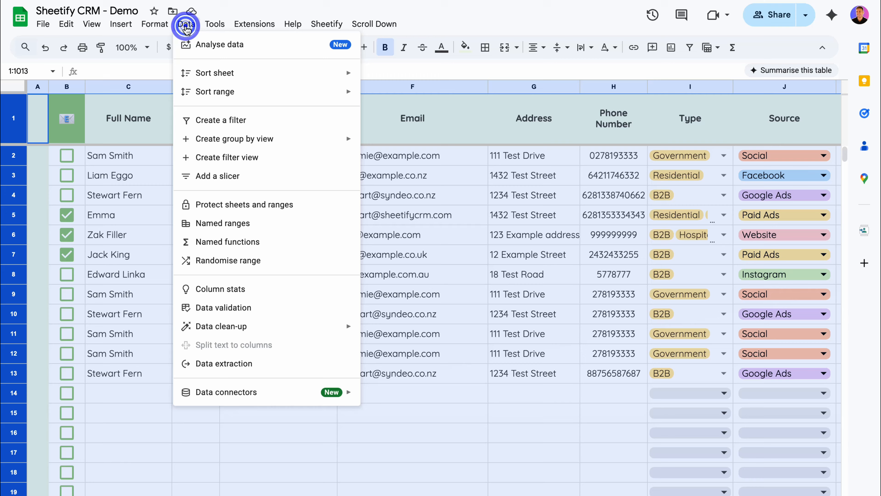
click(244, 158)
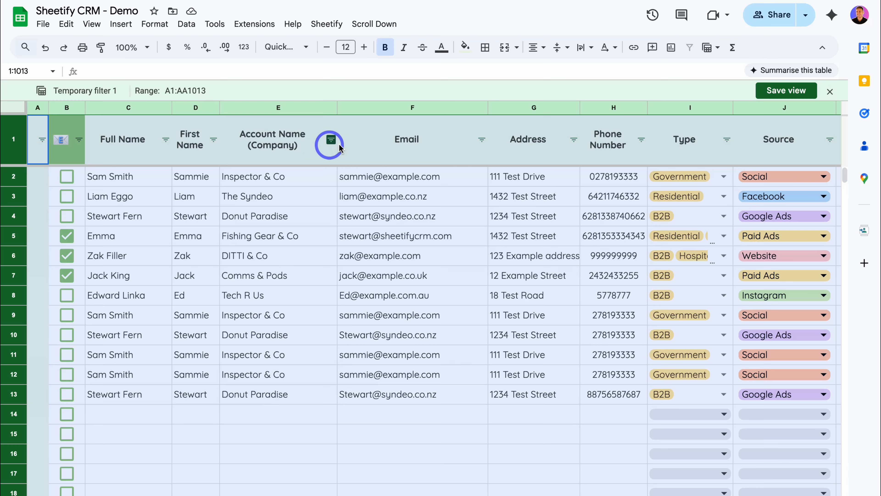
Step: Save the filter view as "Filter All", accepting the protected-range edit and suppressing its warning for 5 minutes
click(777, 89)
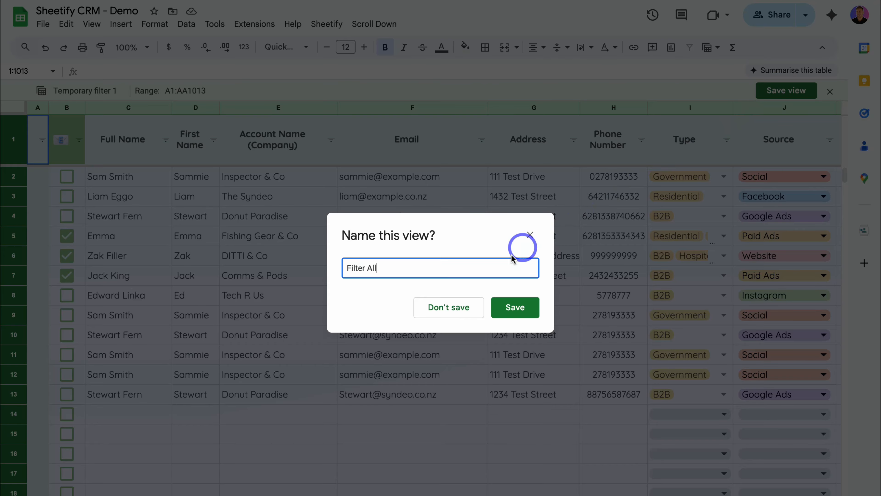
click(515, 307)
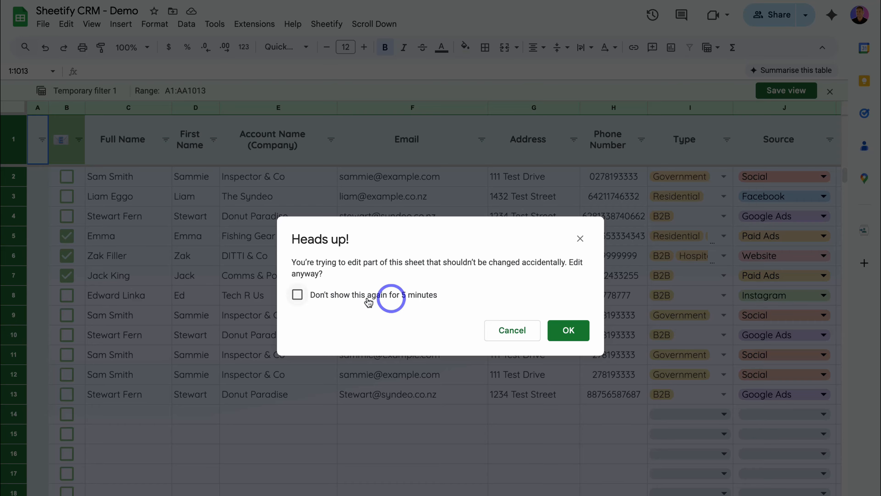
click(566, 329)
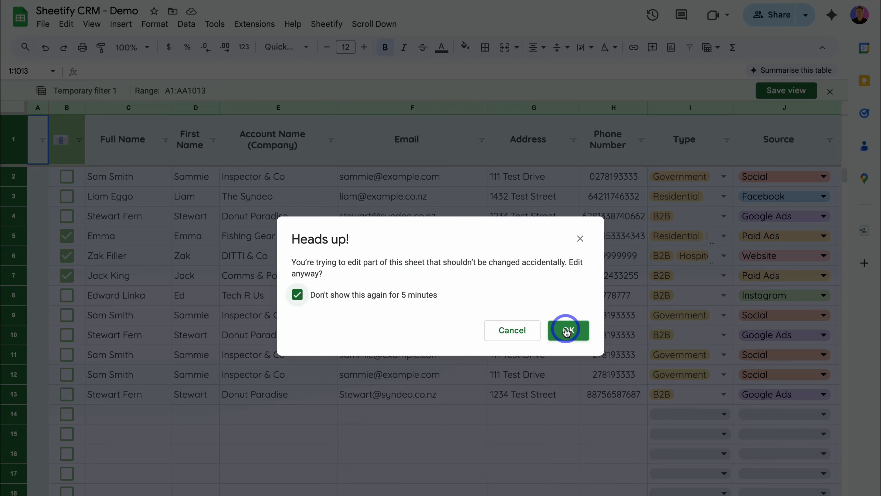
click(726, 249)
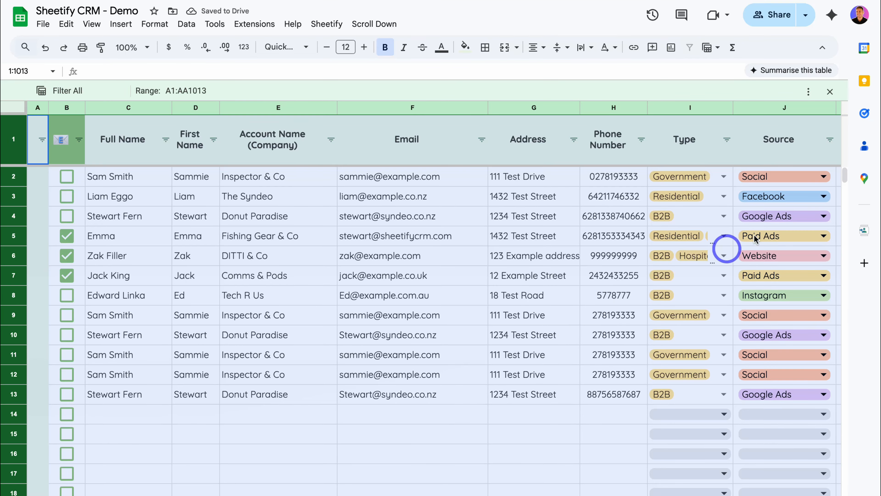
Step: Close the Filter All view and reopen it from the saved filter views
click(829, 92)
click(545, 205)
scroll(546, 205, right, 10)
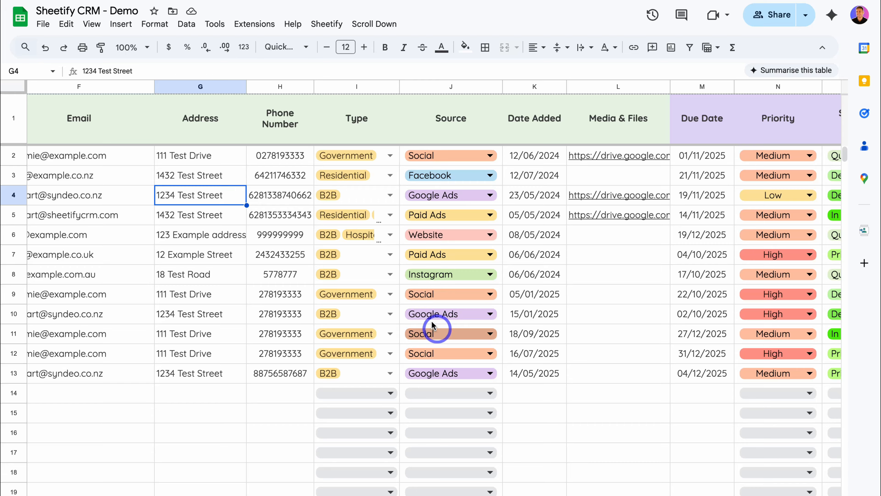
click(186, 24)
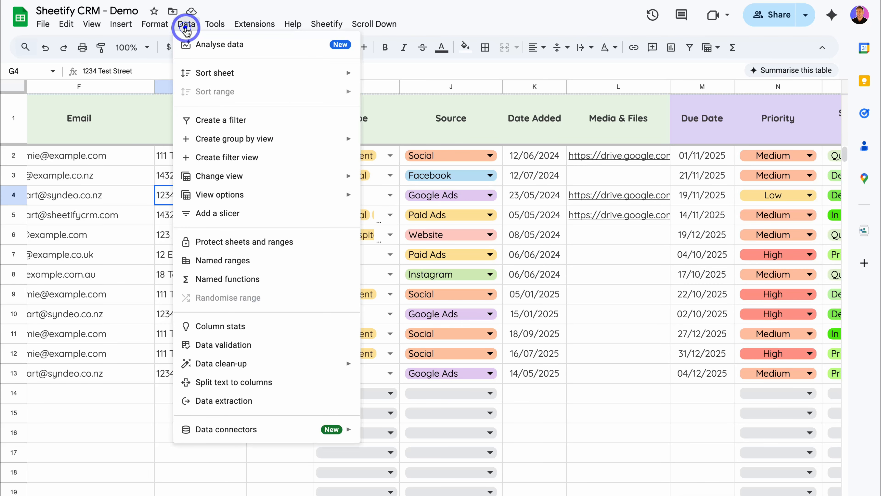
mouse_move(295, 174)
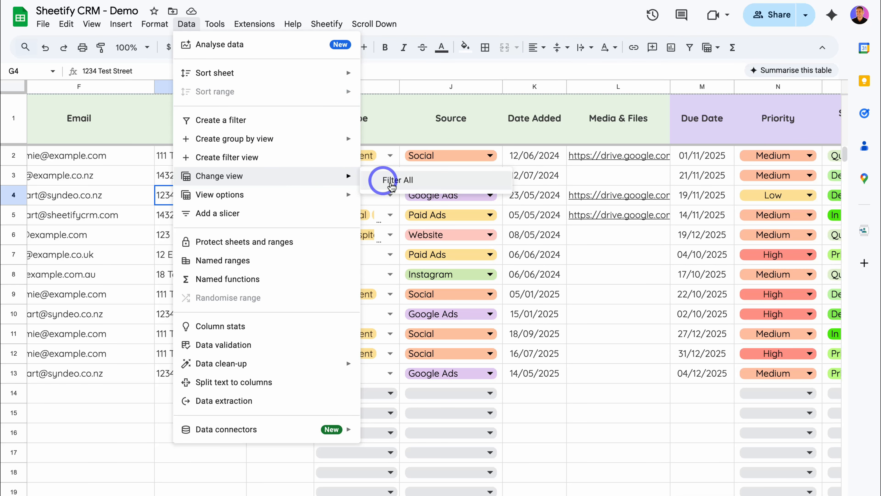
click(437, 184)
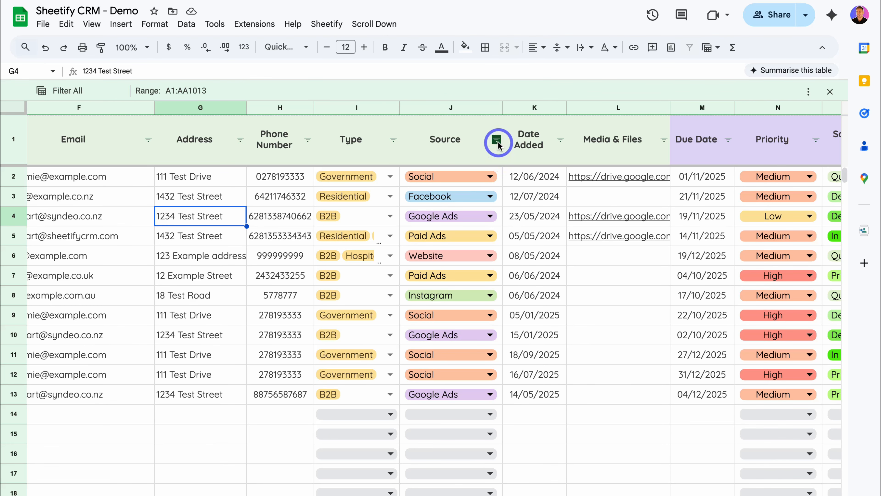
Step: Filter the Source column by value to show only Social
click(497, 140)
click(389, 284)
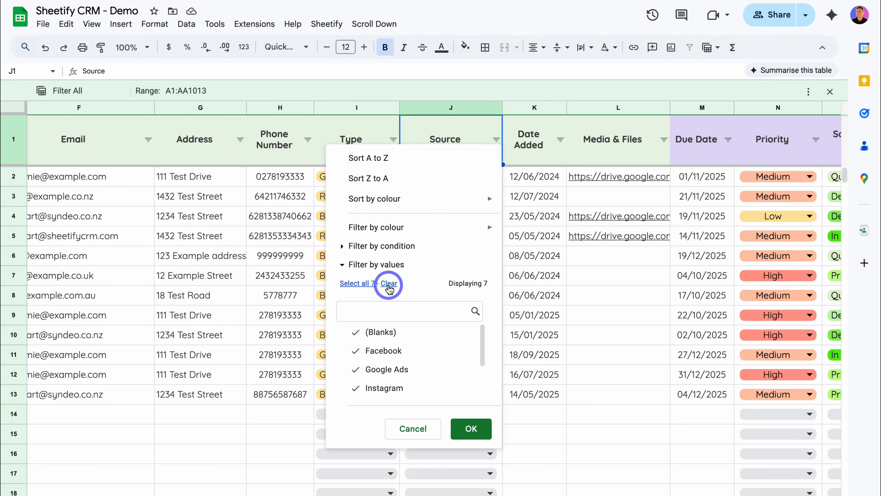
scroll(409, 365, down, 2)
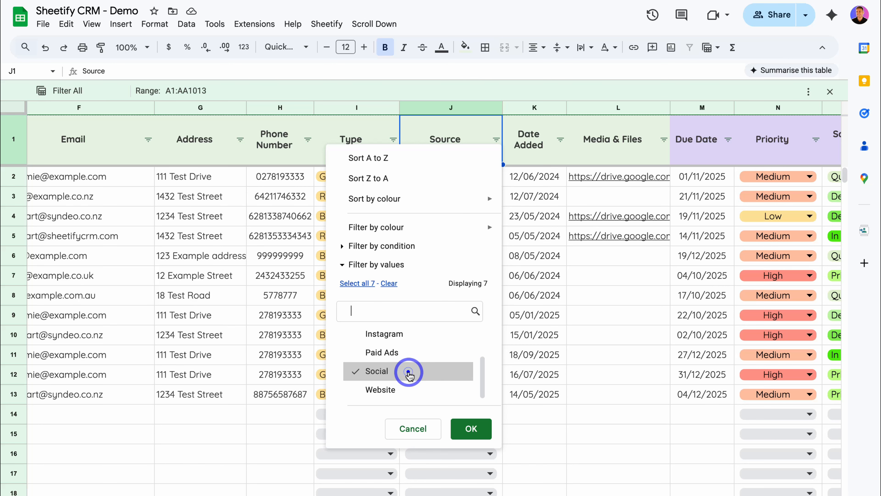
click(471, 428)
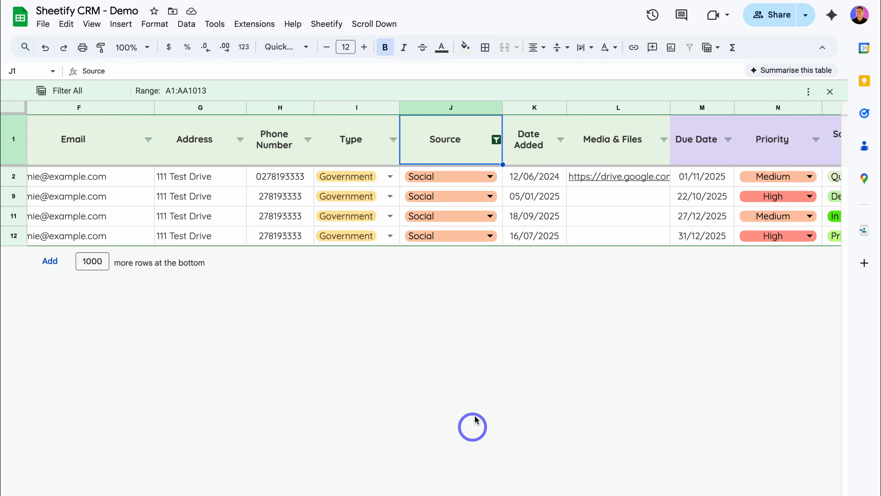
Step: Reset the Source column filter to include all values
scroll(436, 212, left, 6)
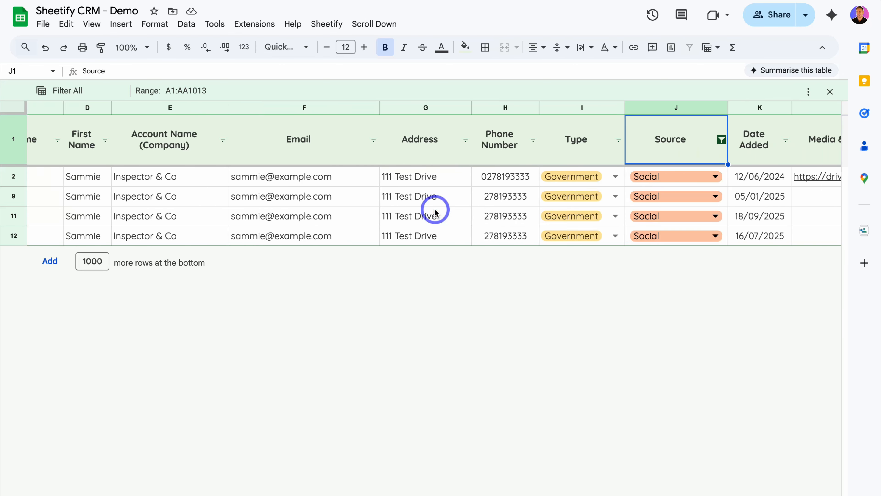
scroll(436, 212, right, 4)
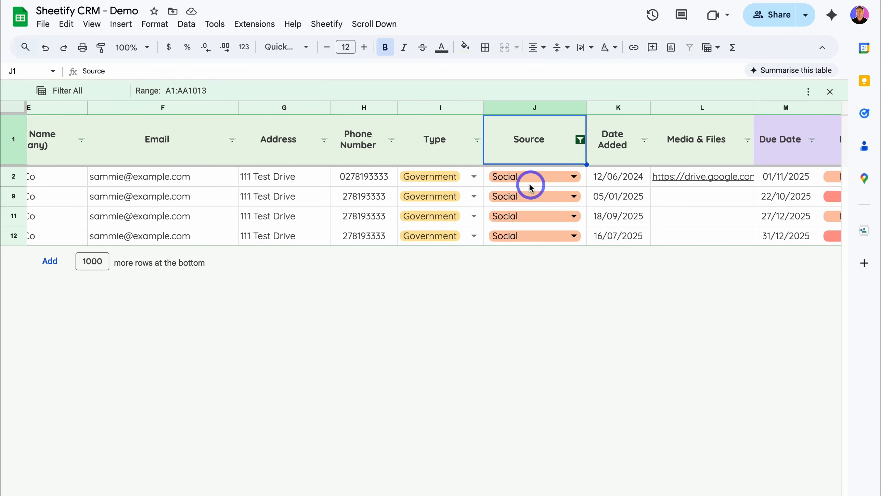
click(580, 139)
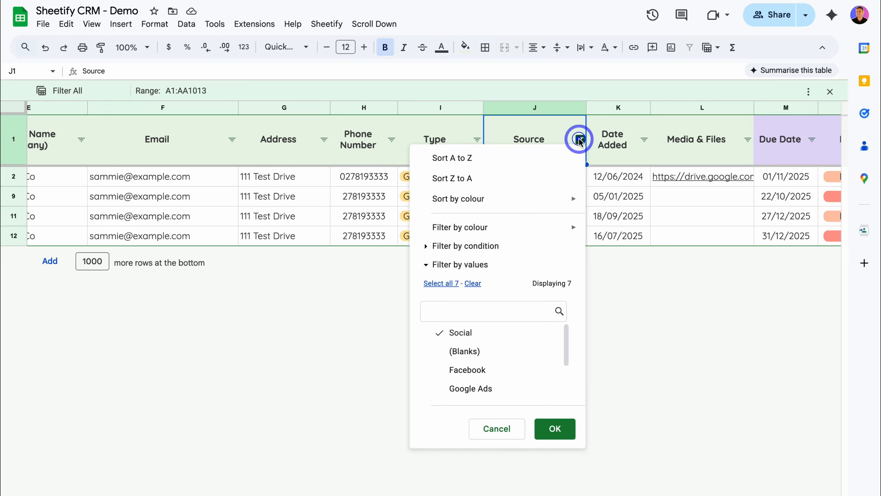
click(554, 429)
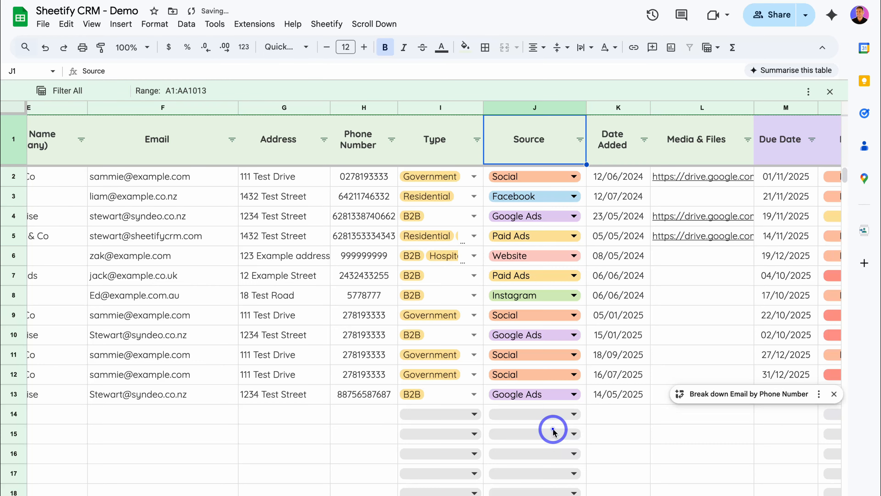
Step: Filter the Priority column by value to show only High
scroll(596, 357, right, 10)
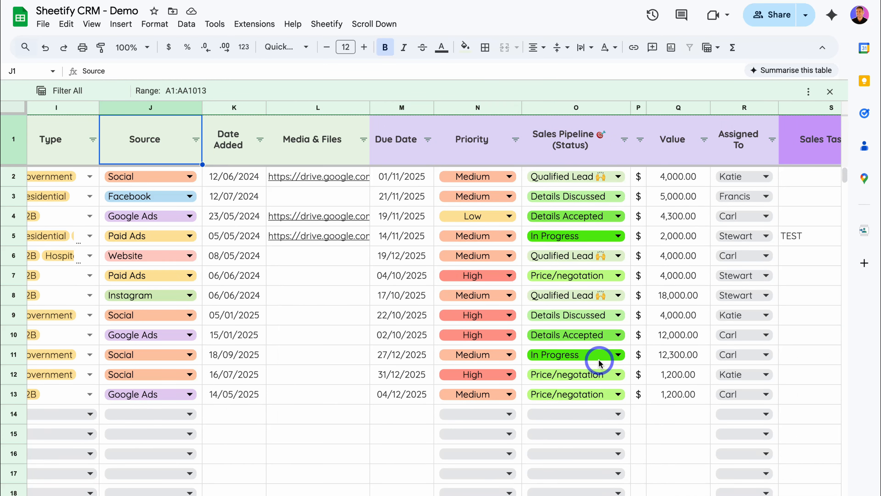
click(515, 140)
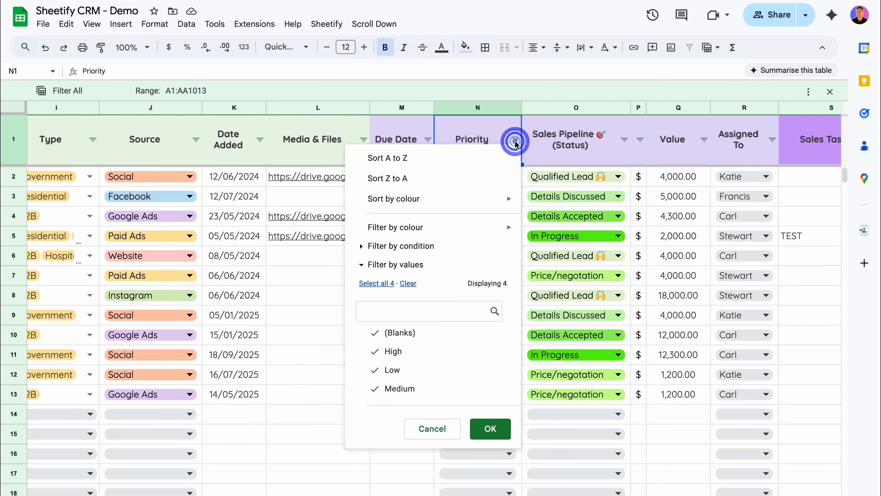
click(408, 284)
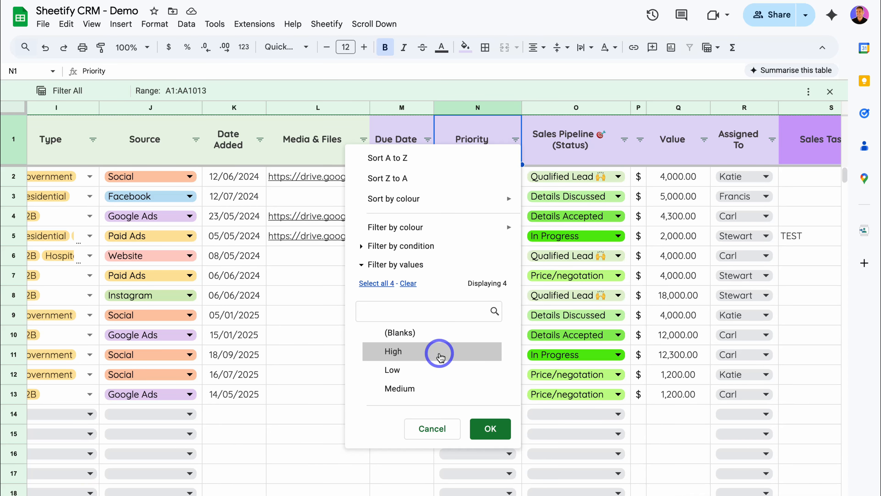
click(490, 428)
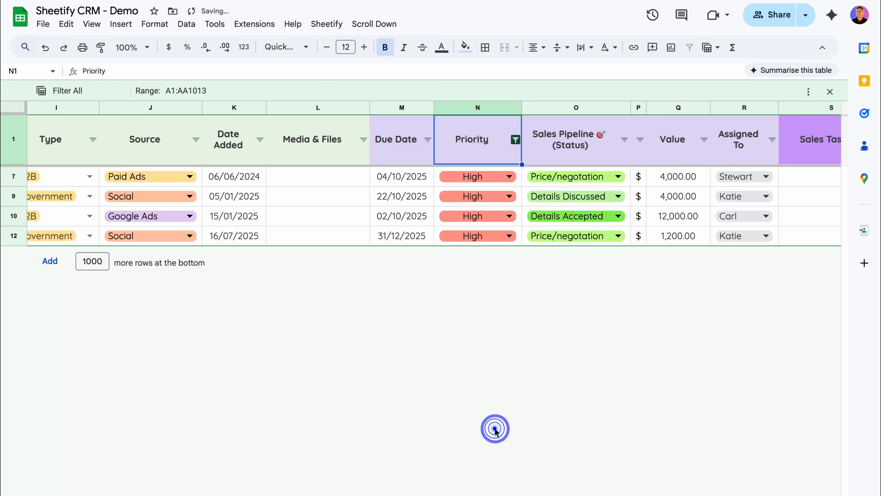
click(465, 237)
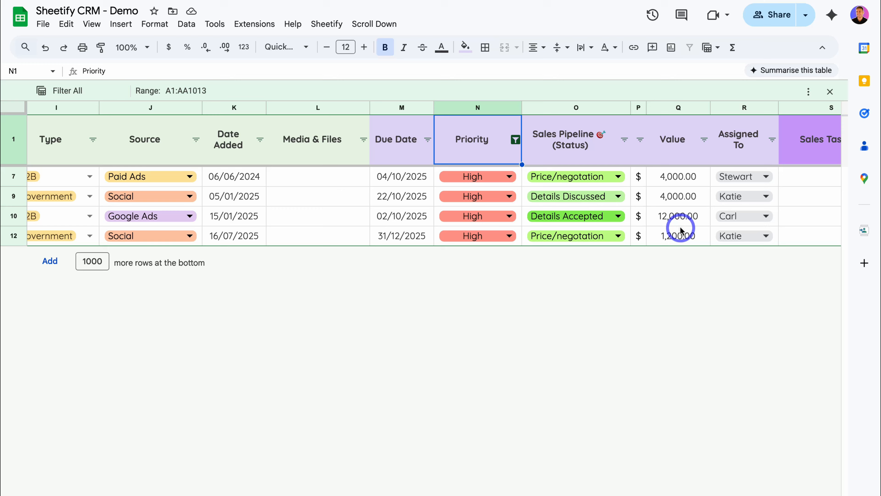
Step: Leave the Priority filter as set and close the Filter All view
click(516, 140)
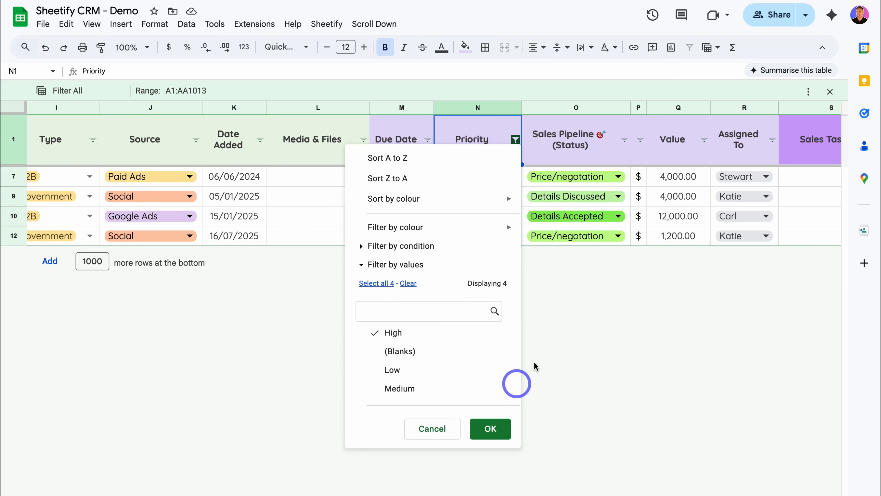
click(571, 313)
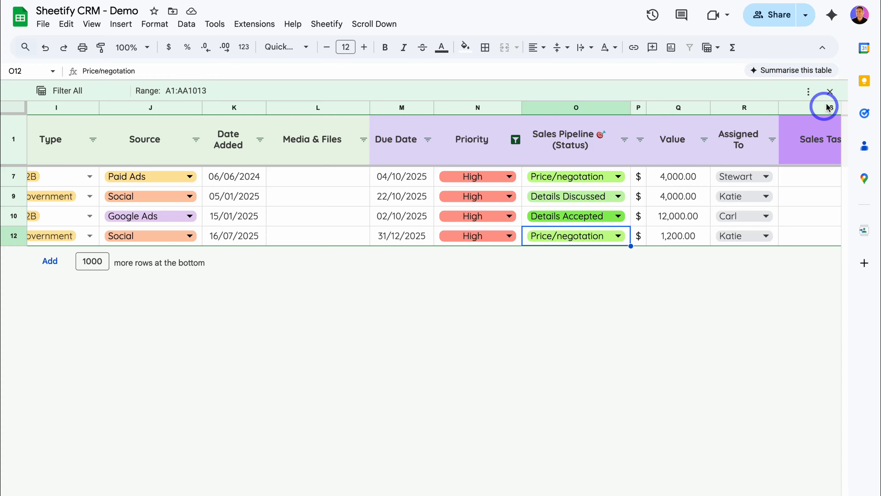
click(831, 92)
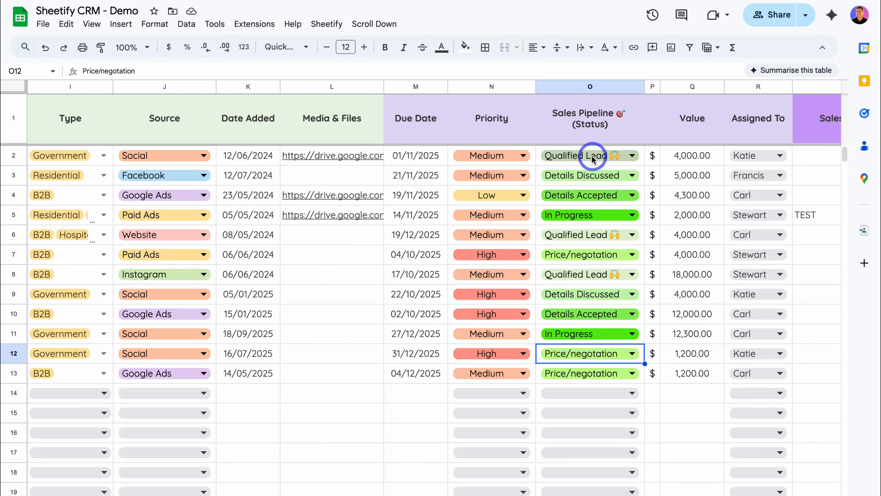
Step: Create another filter view covering the header row through row 1013
click(14, 118)
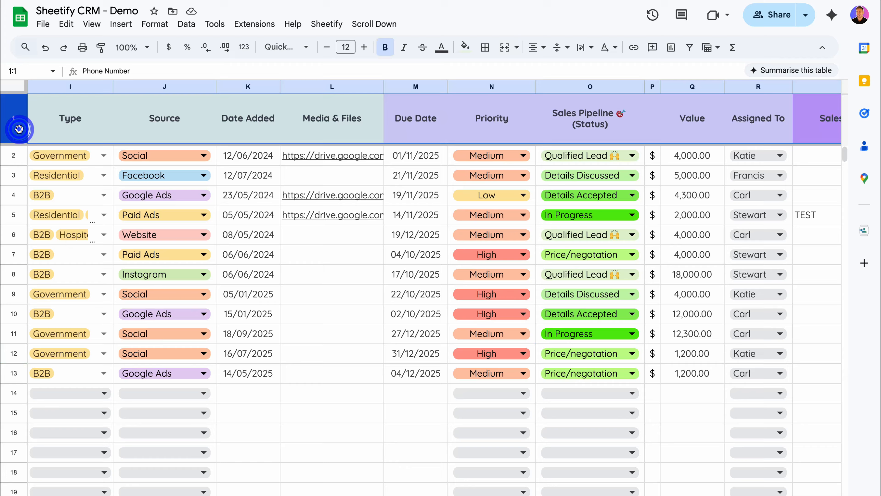
scroll(59, 298, down, 20)
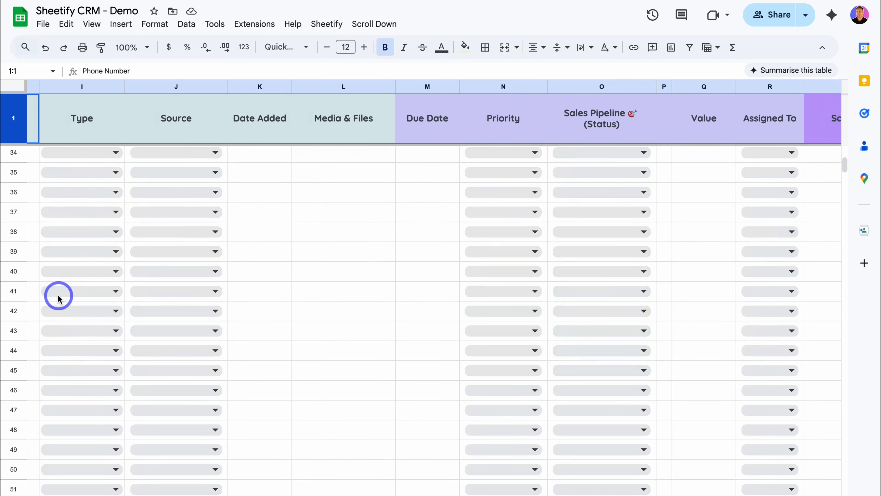
shift+click(16, 479)
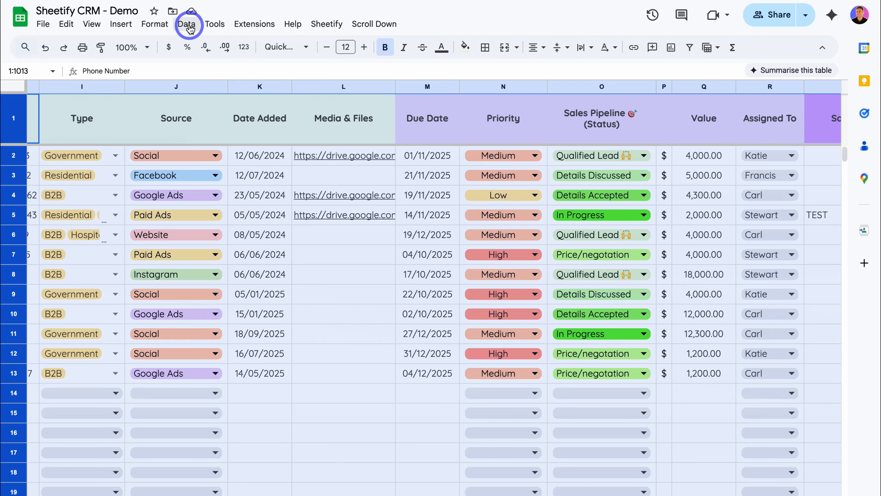
click(186, 24)
click(298, 158)
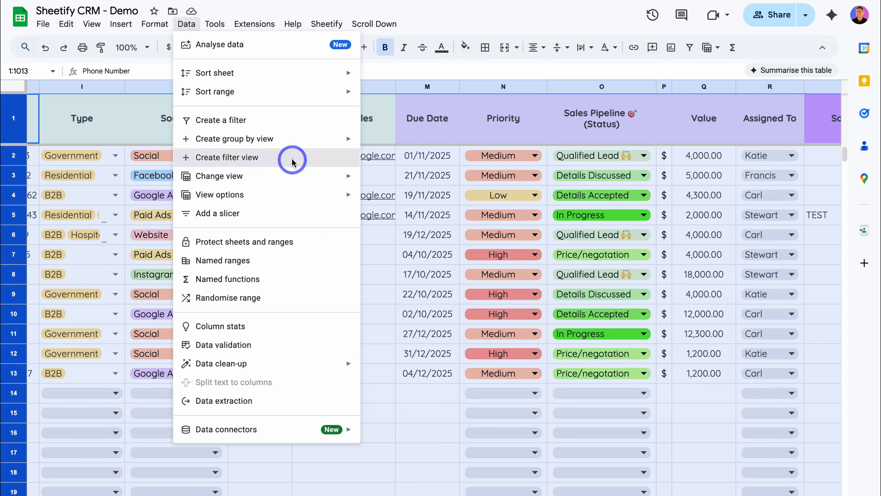
Step: Filter the Sales Pipeline (Status) column by value to show only Qualified Lead
click(649, 140)
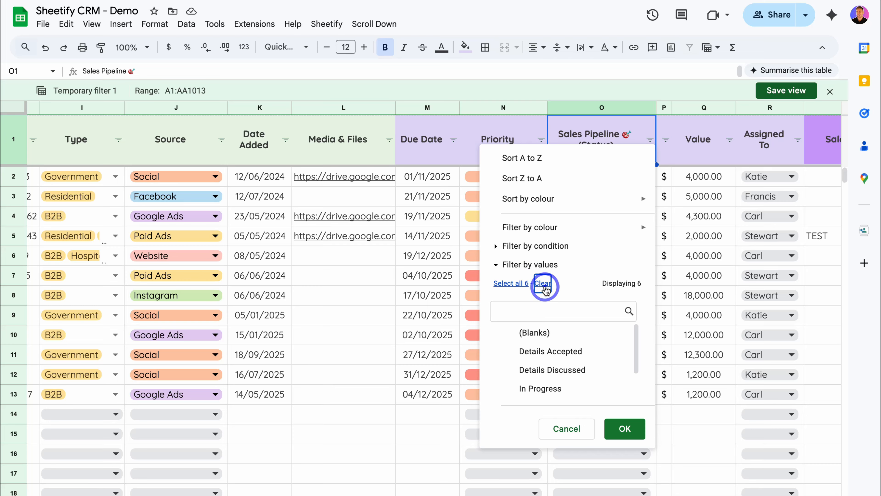
scroll(551, 350, down, 2)
click(554, 354)
click(520, 391)
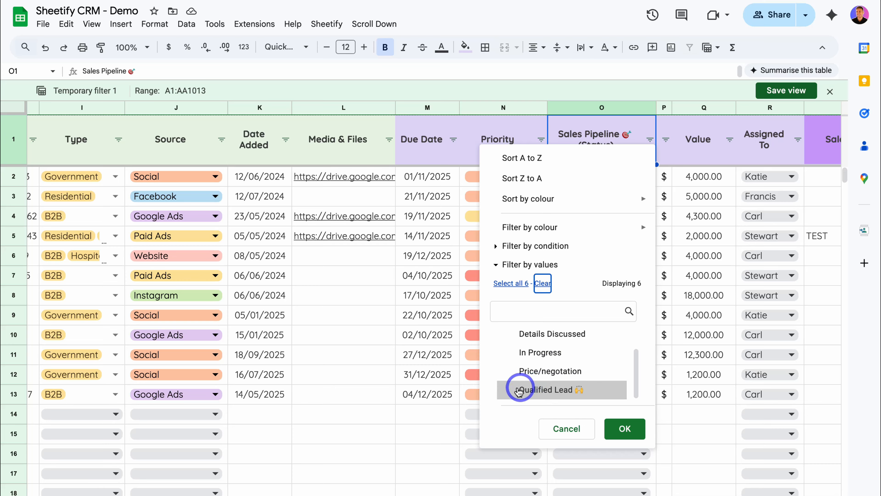
click(632, 431)
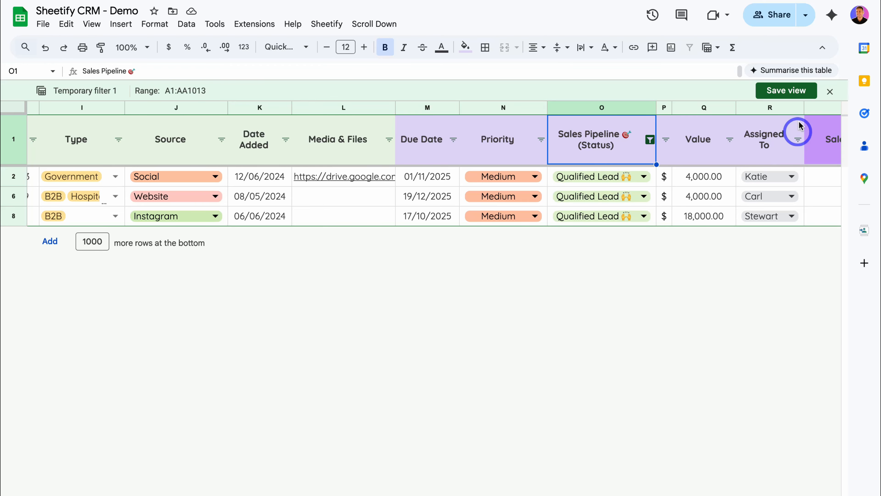
Step: Save the temporary filter view as "Filter by Qualified Leads" and close it
click(786, 91)
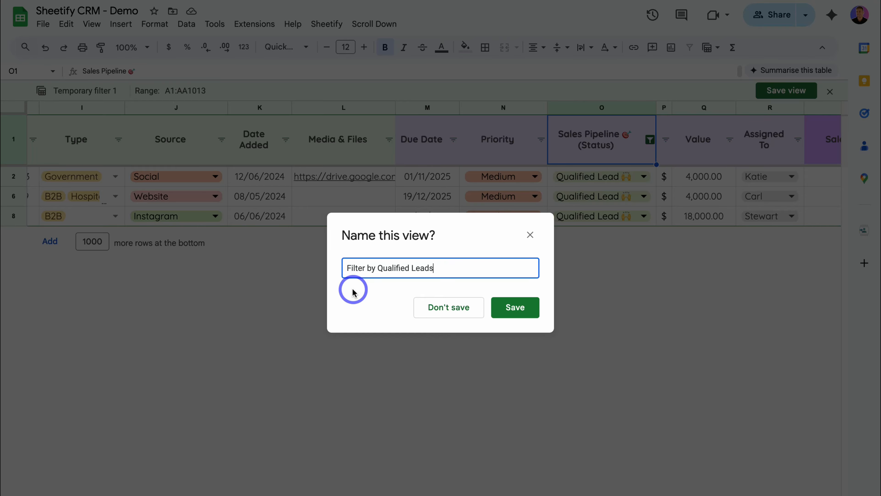
click(513, 308)
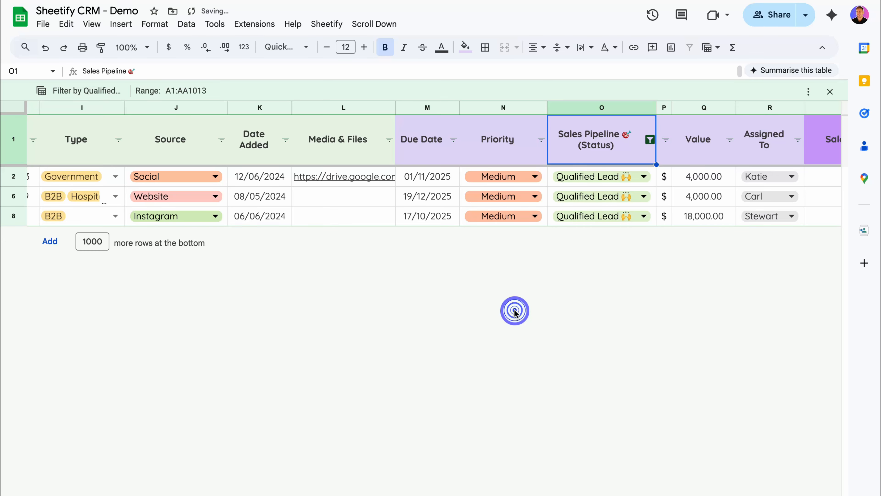
click(831, 92)
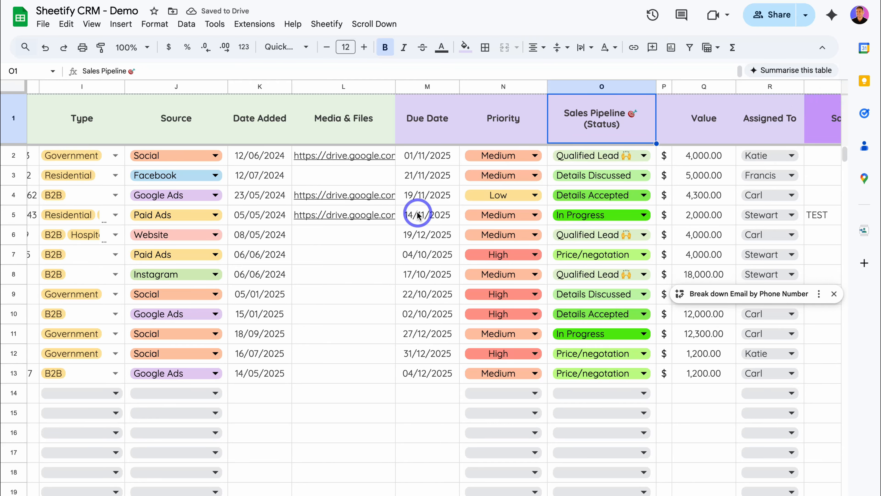
Step: Switch to the saved "Filter by Qualified Leads" view to check its rows, and close it again
click(187, 27)
mouse_move(276, 177)
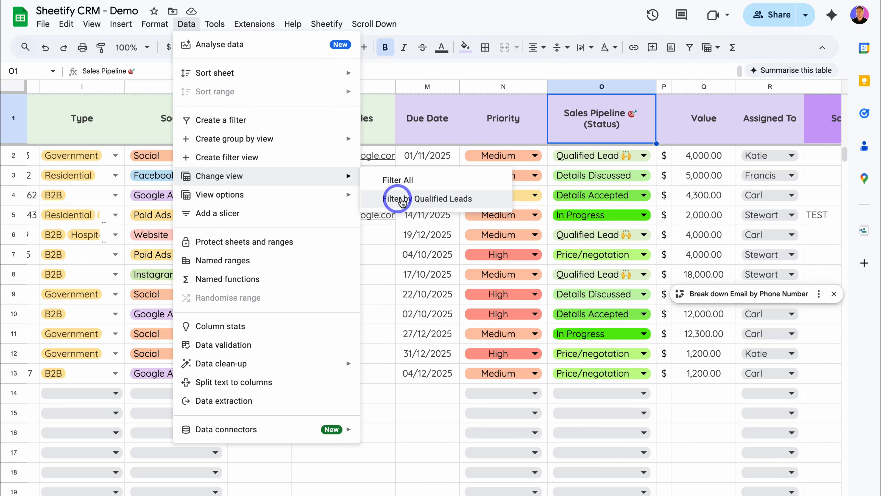
click(402, 200)
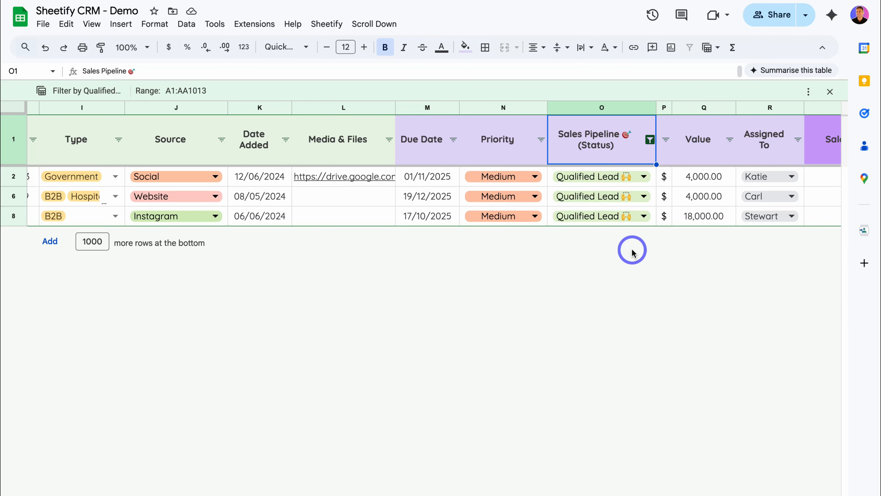
click(830, 92)
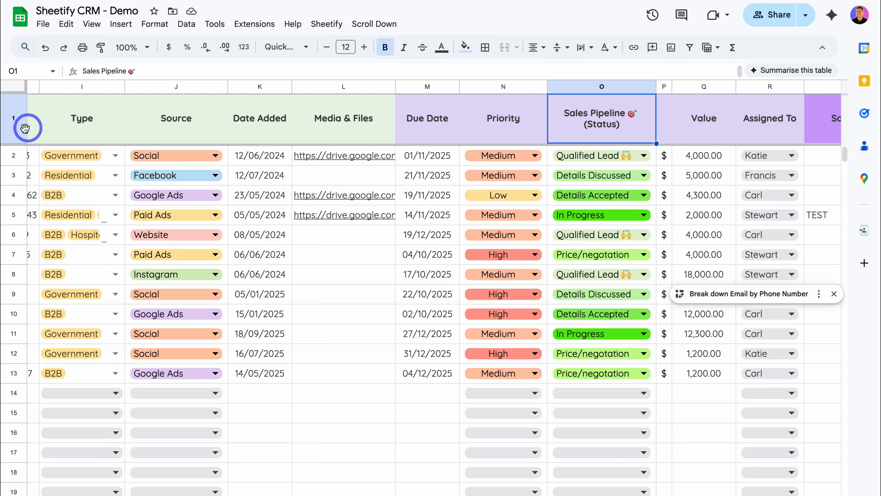
Step: Create a new filter view covering the header row through row 1013
click(14, 132)
key(ctrl+shift+Down)
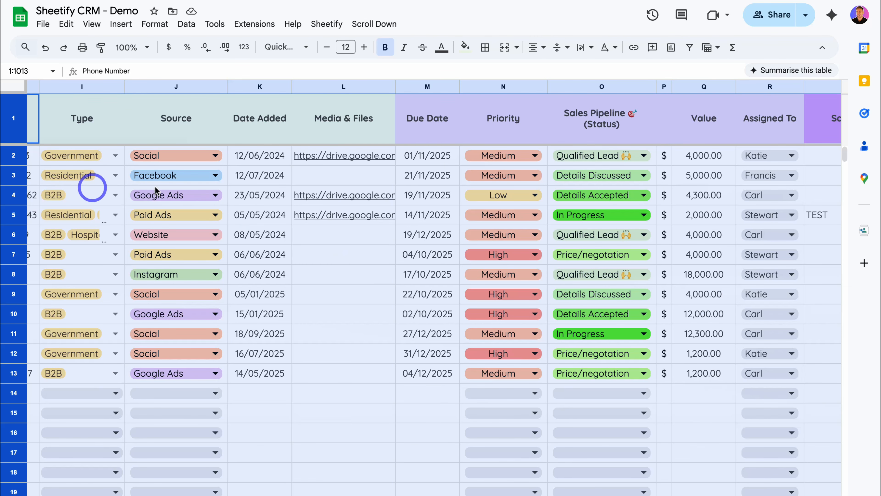
click(185, 23)
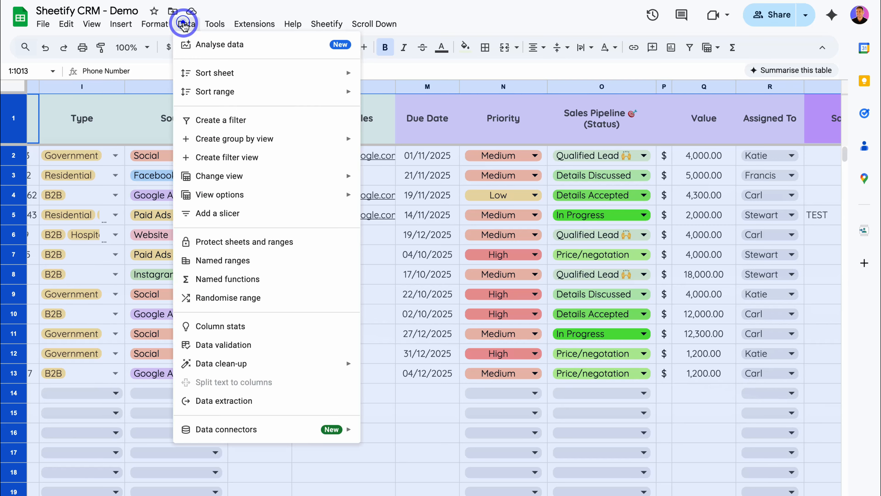
click(281, 161)
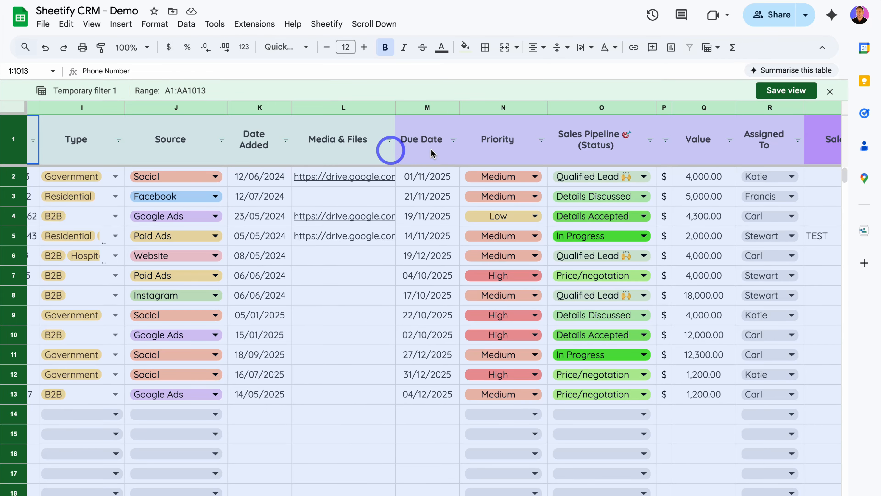
Step: Filter the Assigned To column by value to show only the last assignee in the value list
click(798, 141)
click(689, 283)
scroll(694, 371, down, 1)
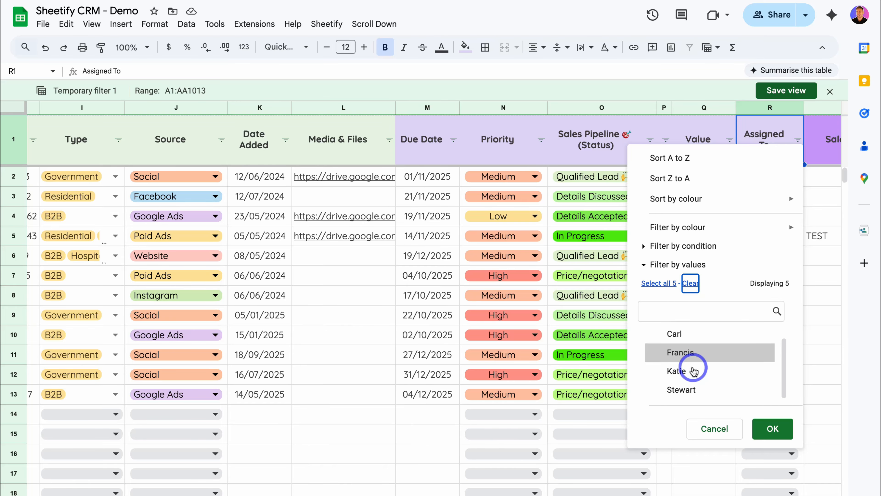
click(771, 429)
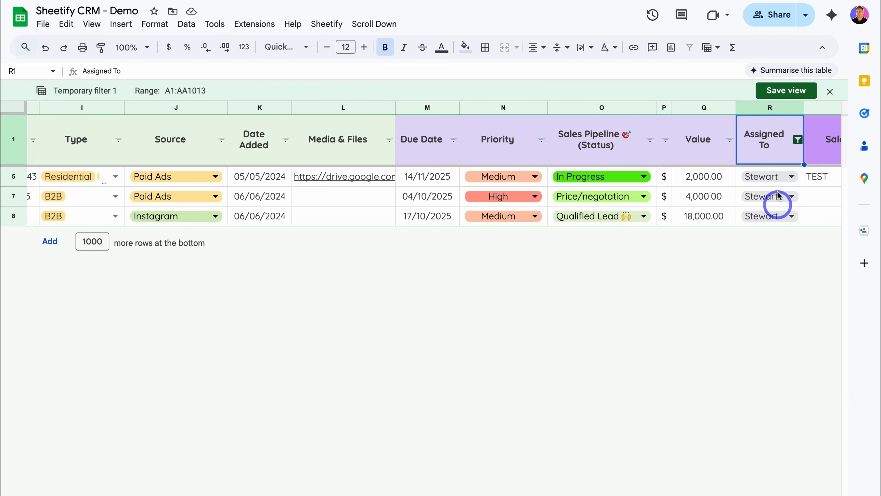
Step: Save the assignee-filtered view under the name "Filter by My Leads"
click(787, 92)
text(Filter by My Leads)
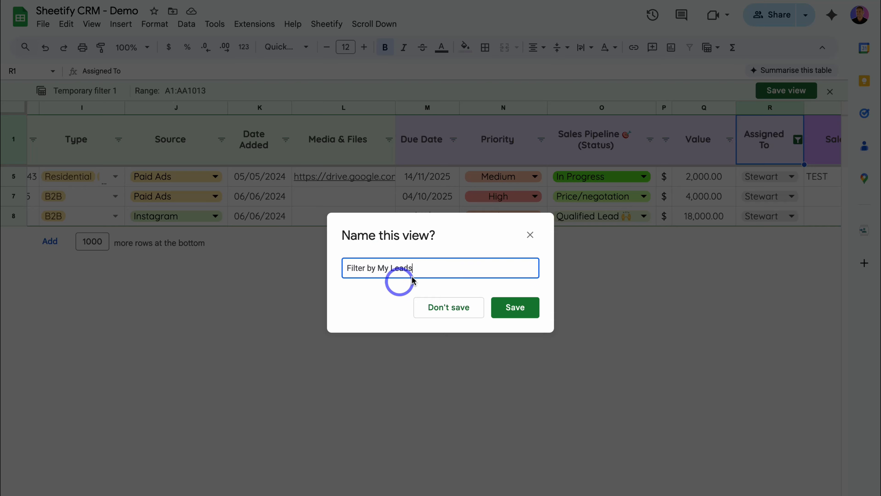
click(535, 305)
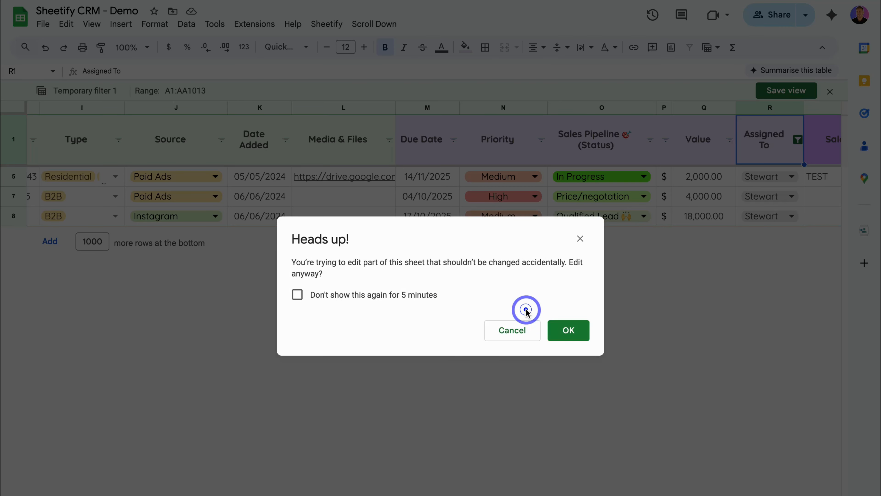
Step: Allow the protected edit with its warning silenced for 5 minutes, and close the filter view
click(297, 301)
click(569, 330)
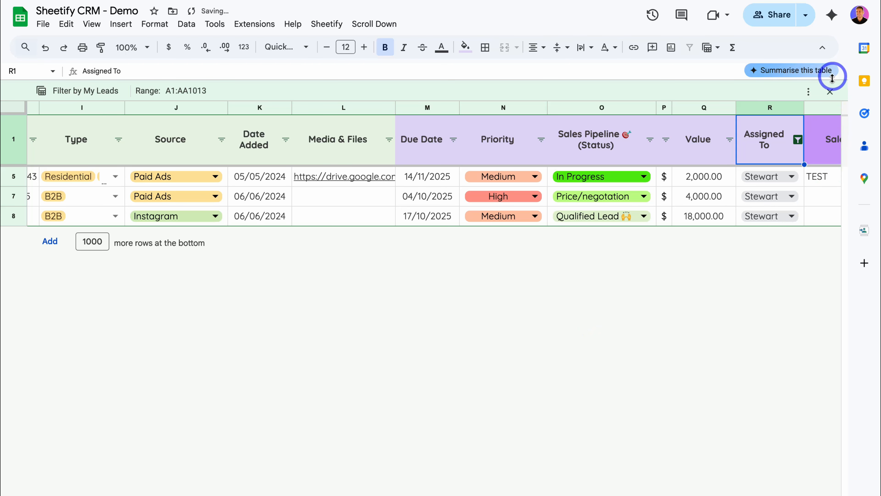
click(829, 91)
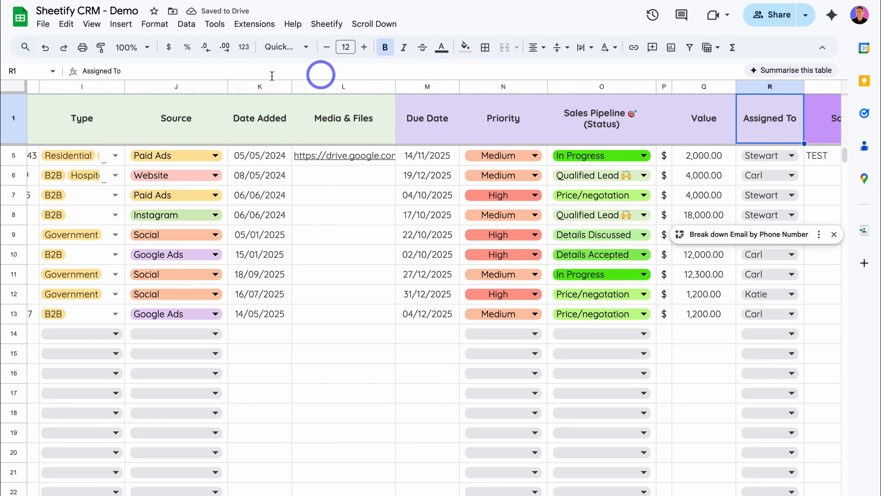
Step: Switch to the saved "Filter by My Leads" view to check its rows, and close it again
click(187, 24)
mouse_move(259, 185)
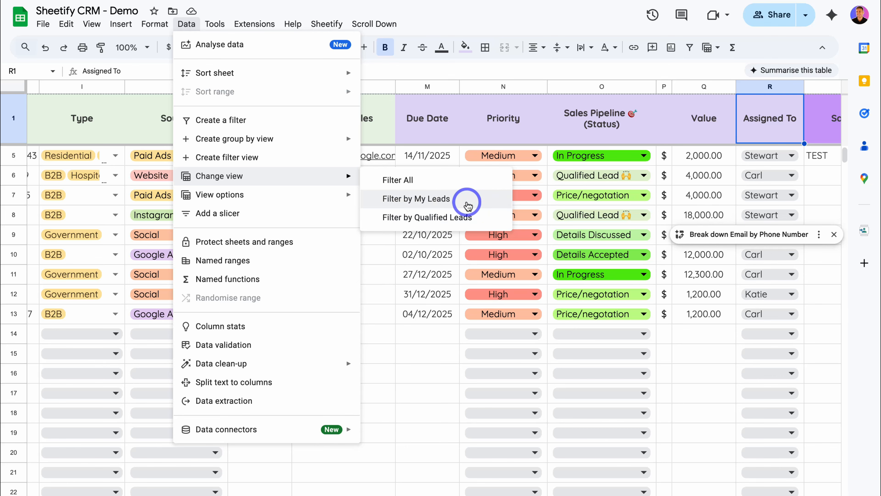
click(467, 200)
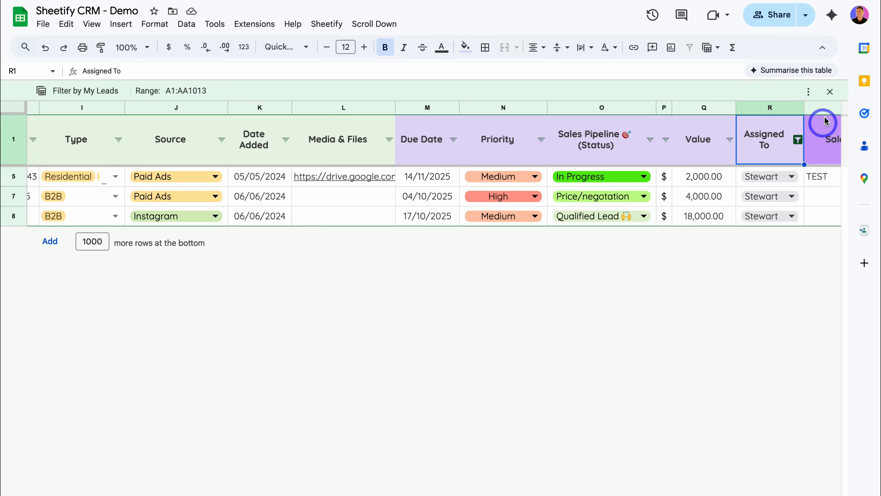
click(830, 92)
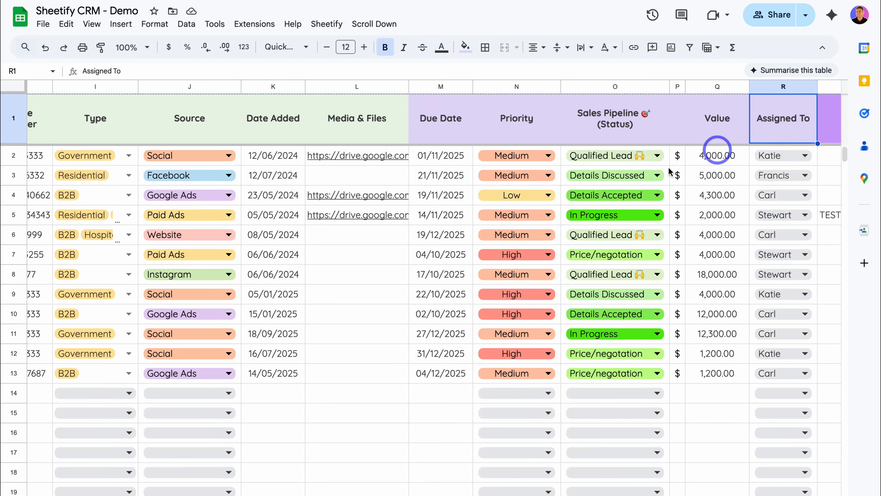